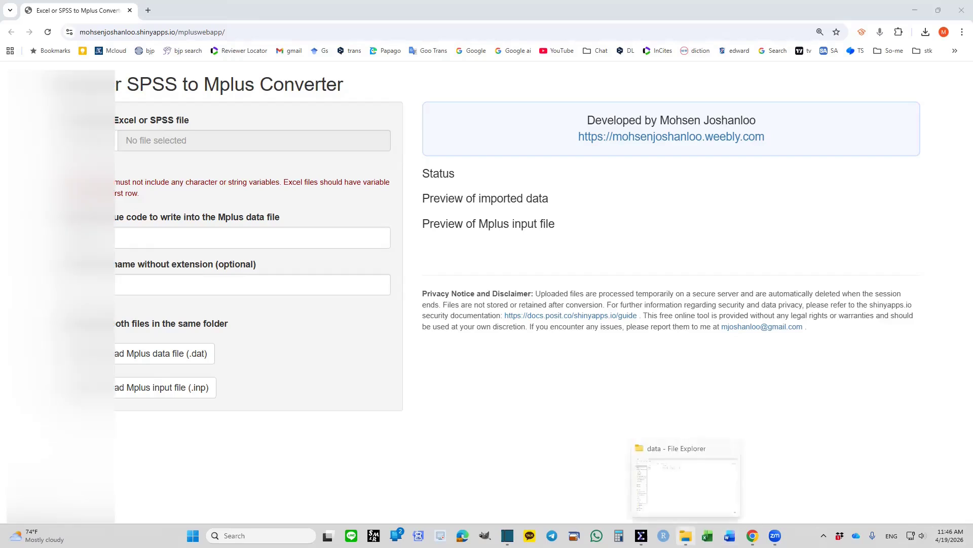
- Locate the data files in the data folder and check the variable types of data.sav in SPSS Statistics, starting with age
left_click(685, 536)
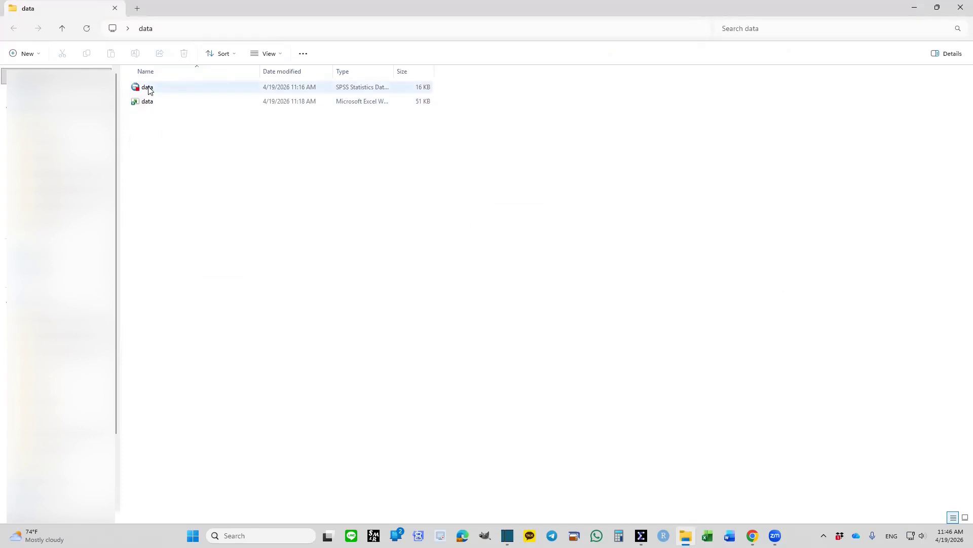
left_click(642, 535)
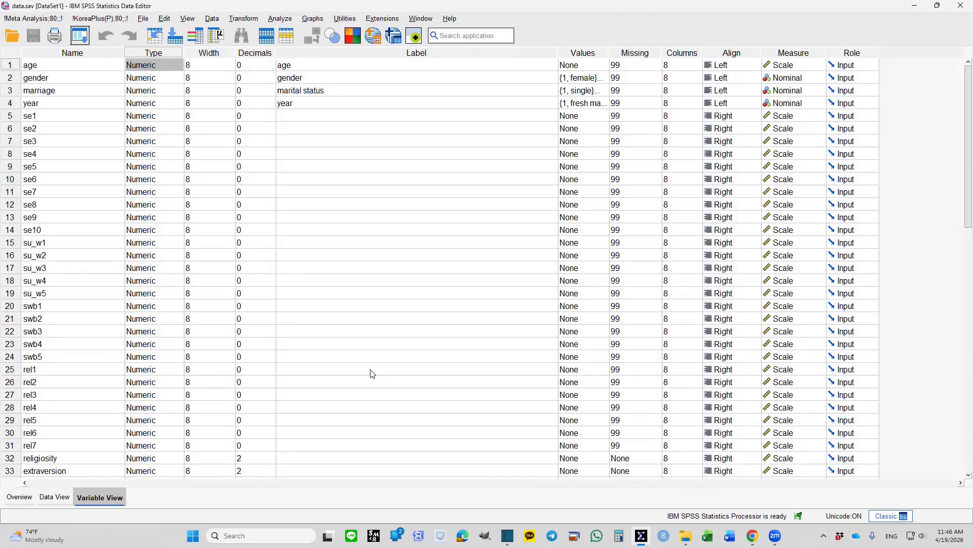
left_click(175, 66)
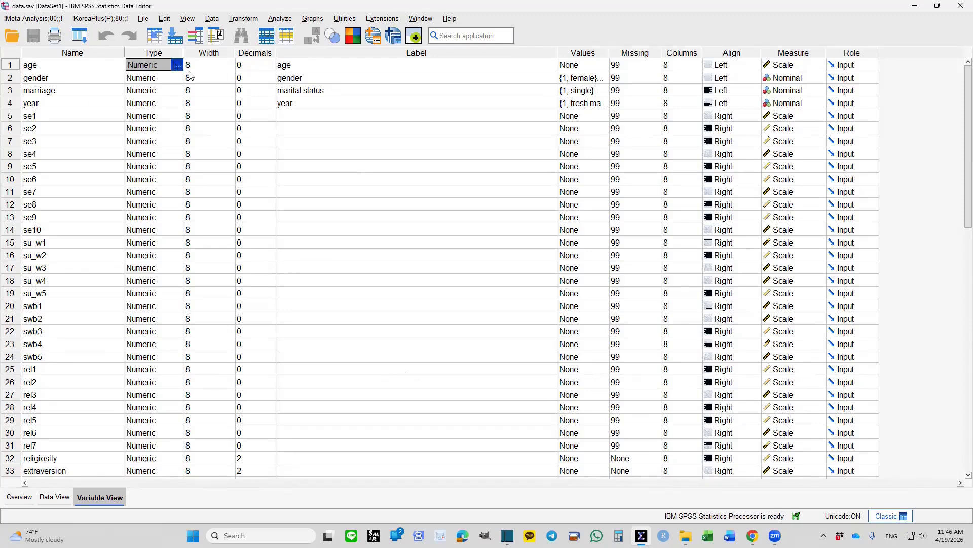
left_click(177, 66)
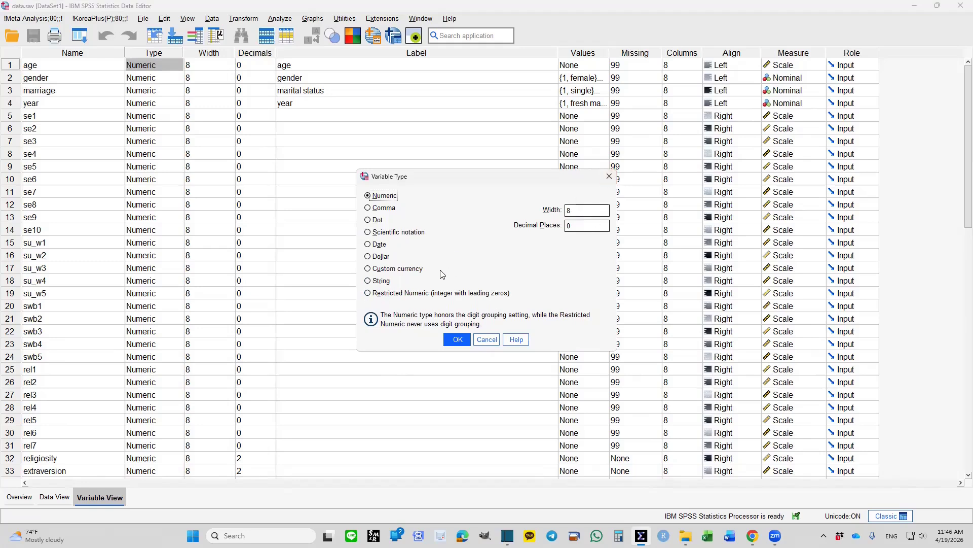
left_click(610, 176)
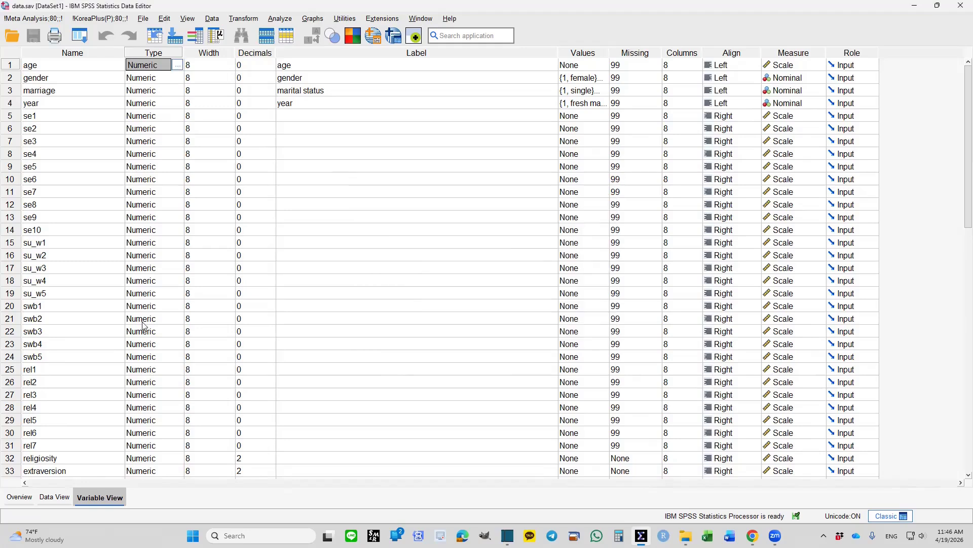
left_click_drag(967, 89, 955, 175)
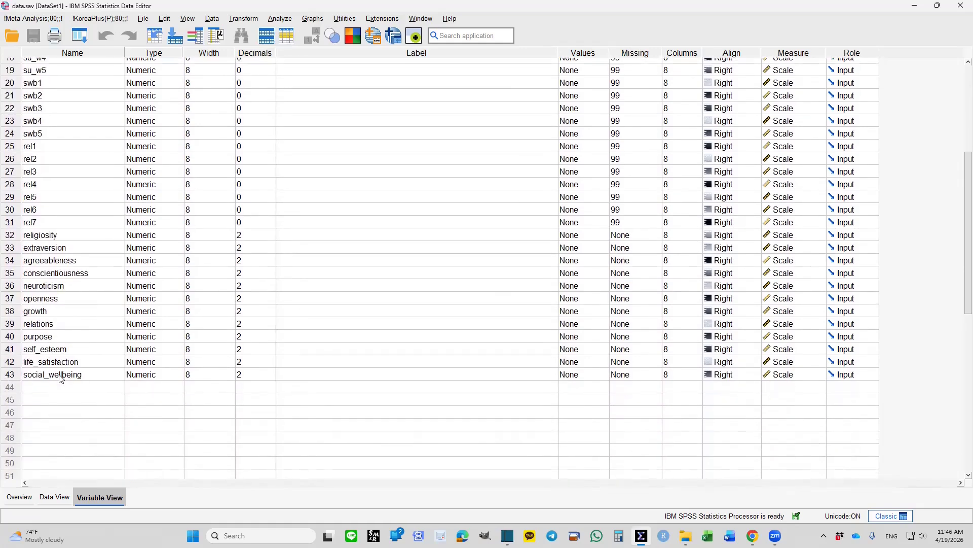
- Look through all the case records of data.sav and inspect the age and gender values of the first cases for missing data
left_click(54, 497)
left_click_drag(959, 88, 964, 413)
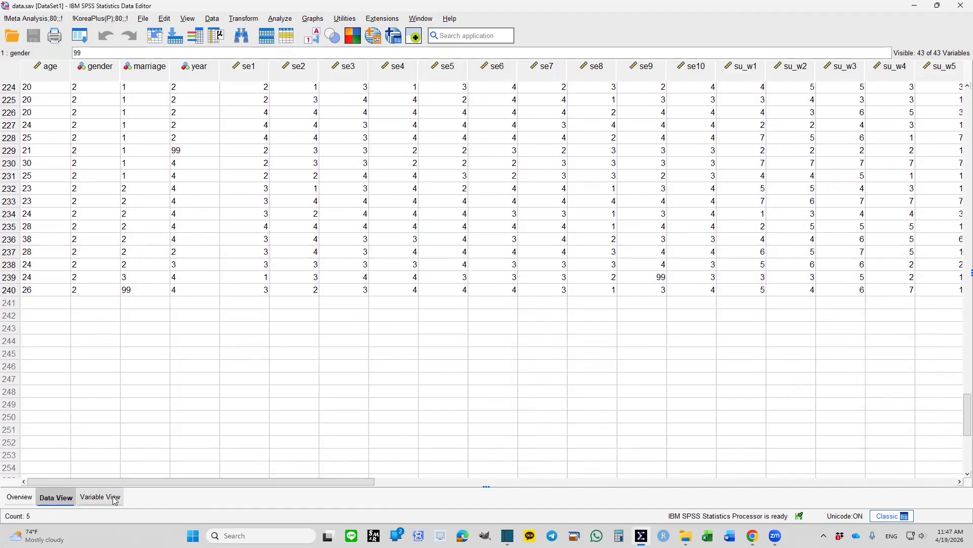
left_click_drag(963, 403, 963, 91)
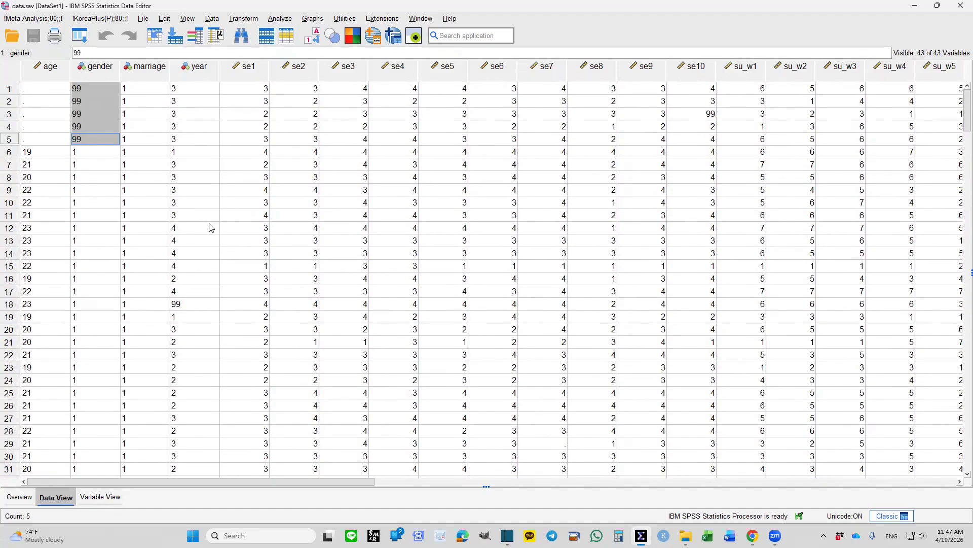
left_click_drag(47, 91, 43, 145)
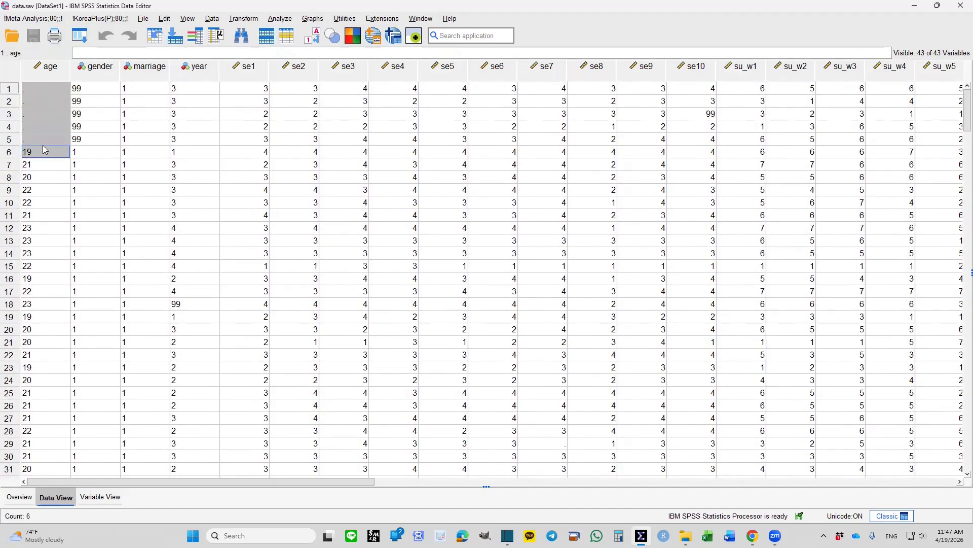
left_click_drag(112, 91, 113, 141)
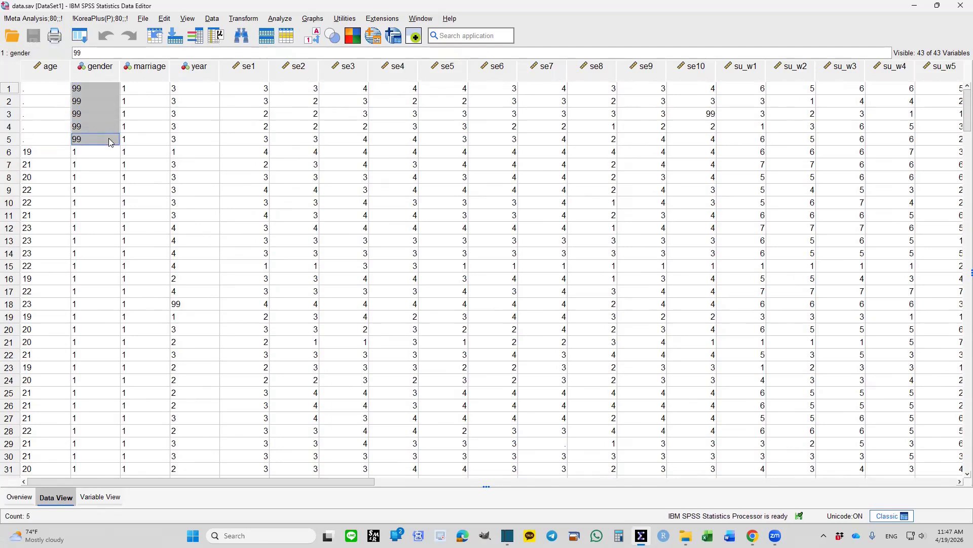
- Compare the missing-value codes defined for the variables with the missing entries in the age, gender and year data
left_click(100, 498)
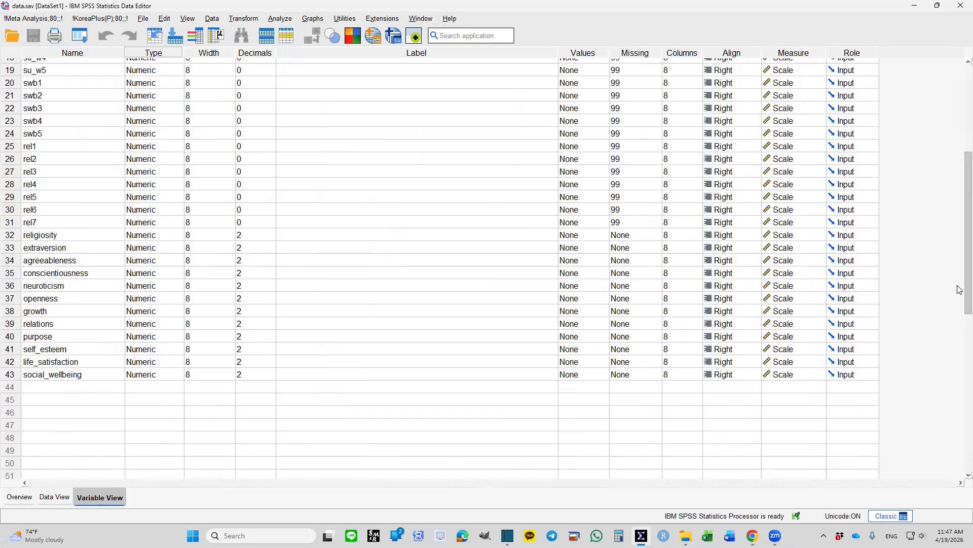
left_click_drag(958, 287, 959, 131)
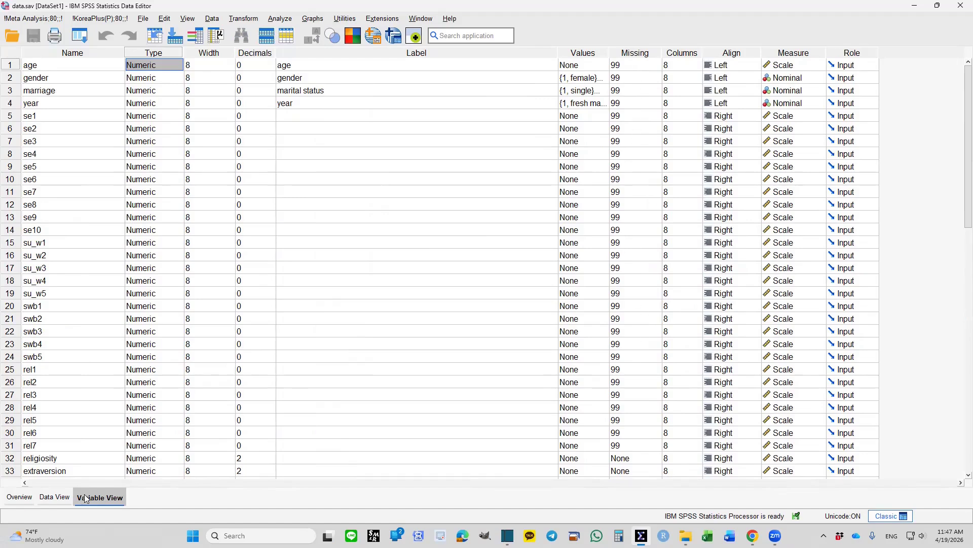
left_click(55, 497)
left_click_drag(54, 90, 97, 140)
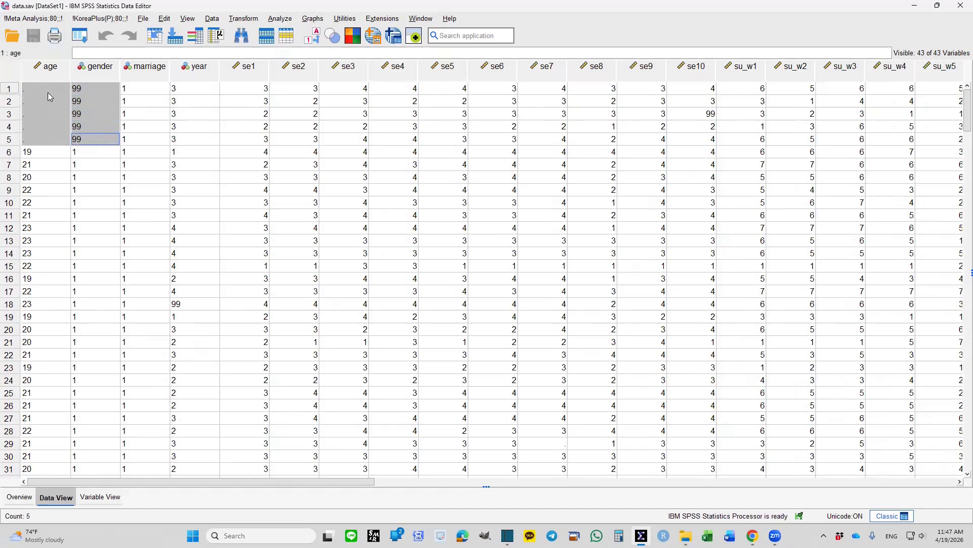
left_click(195, 304)
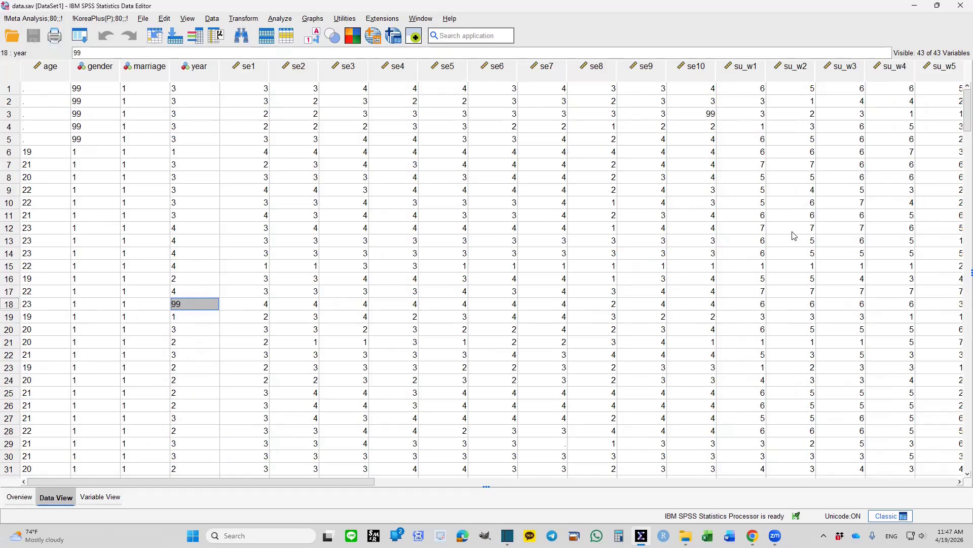
- Switch to the Excel or SPSS to Mplus Converter in Chrome and upload the SPSS file data.sav from the Desktop data folder
left_click(752, 535)
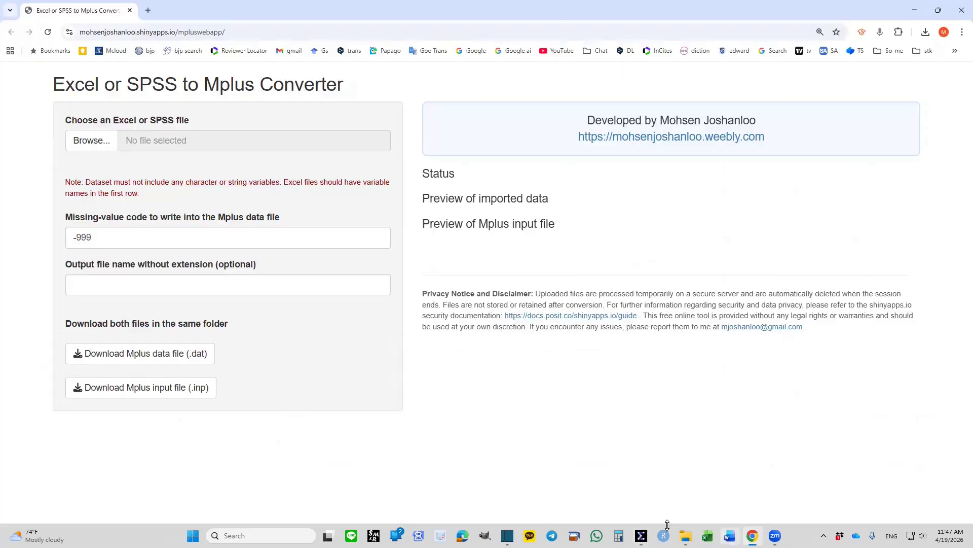
left_click(89, 140)
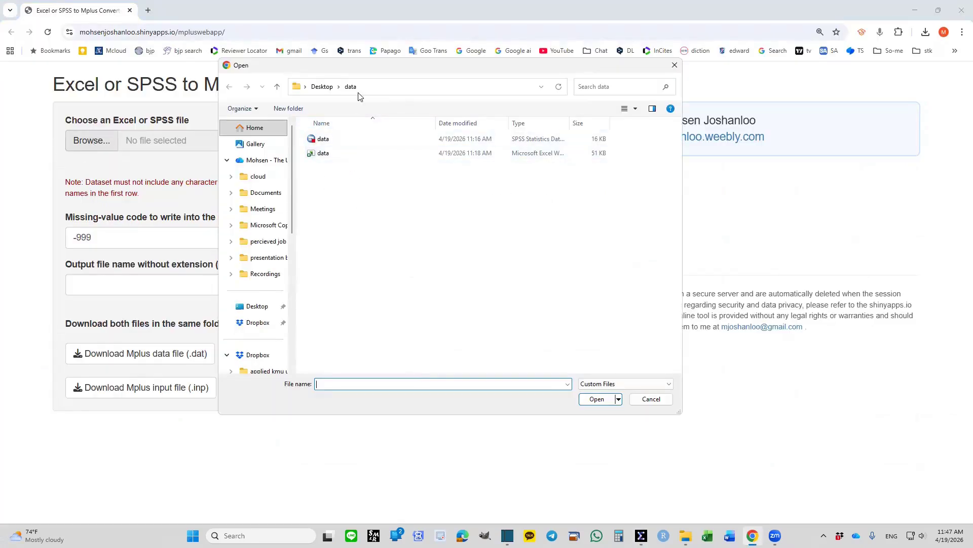
double_click(325, 139)
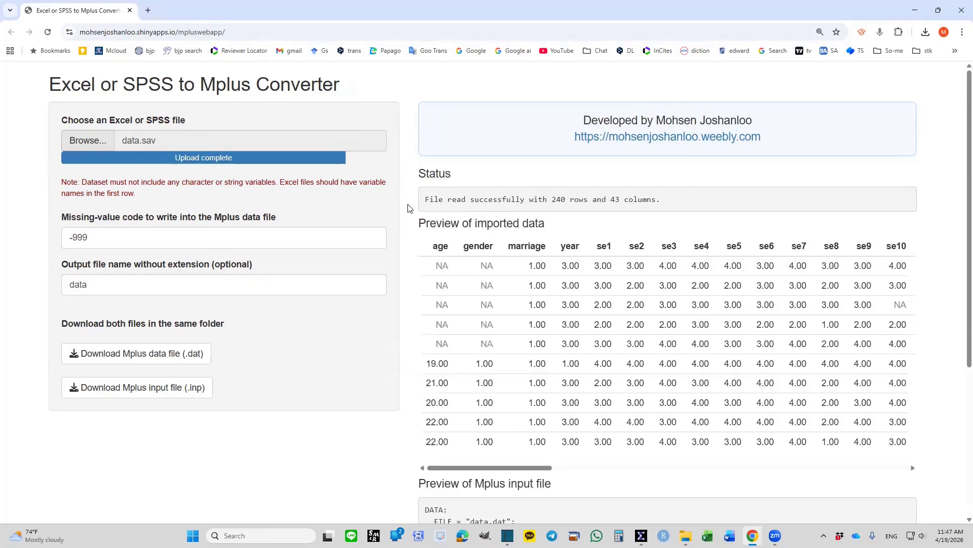
- Review the missing-value code, the output file name and the previews of the imported data and Mplus input file
left_click_drag(71, 237, 94, 242)
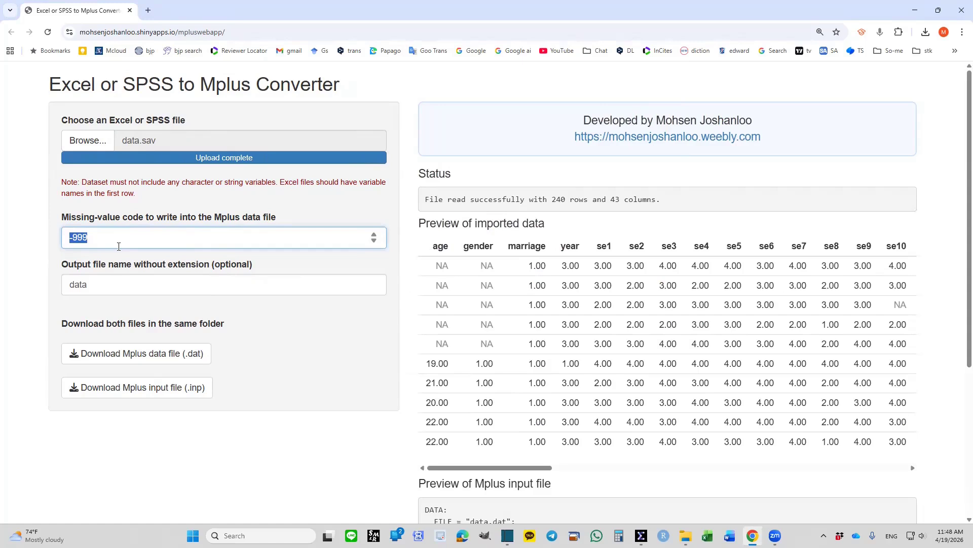
left_click(126, 284)
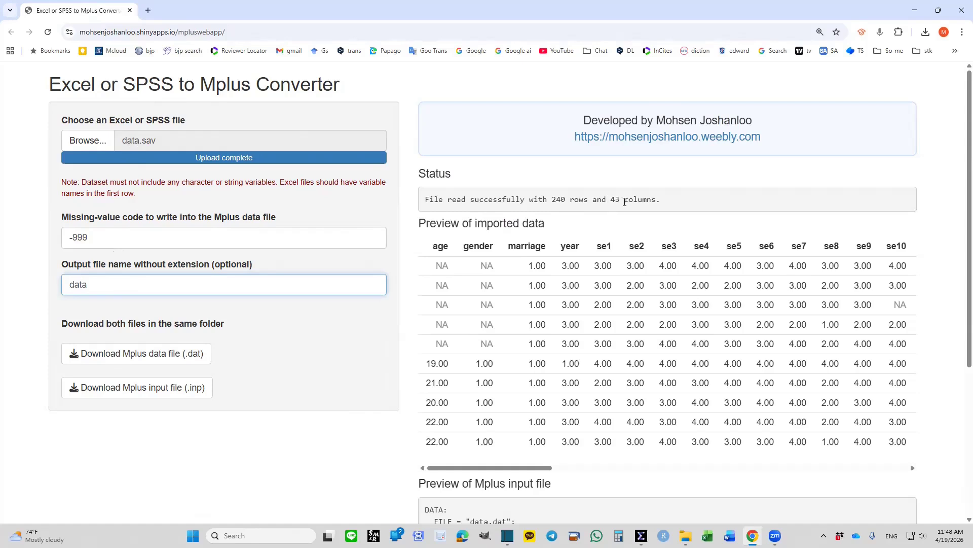
scroll(959, 289, "down", 1)
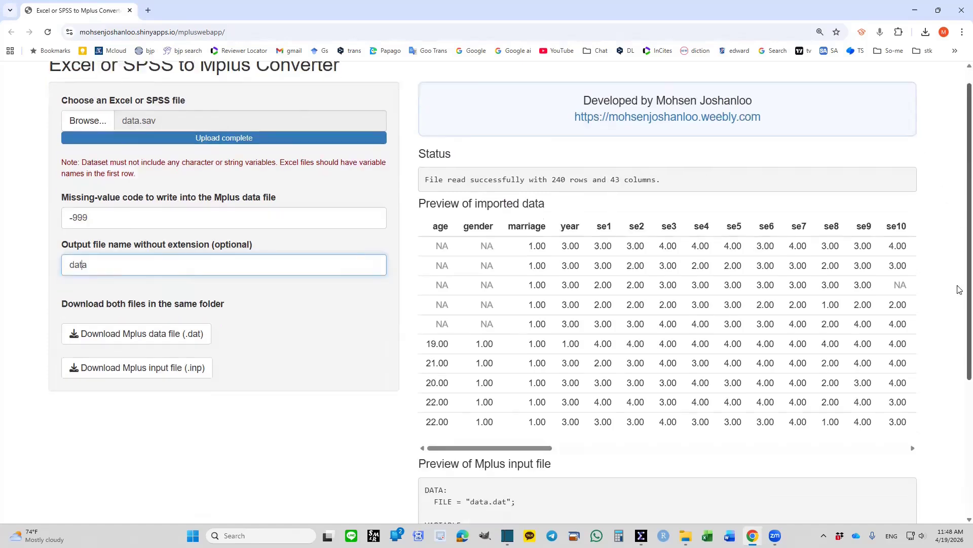
scroll(958, 289, "down", 4)
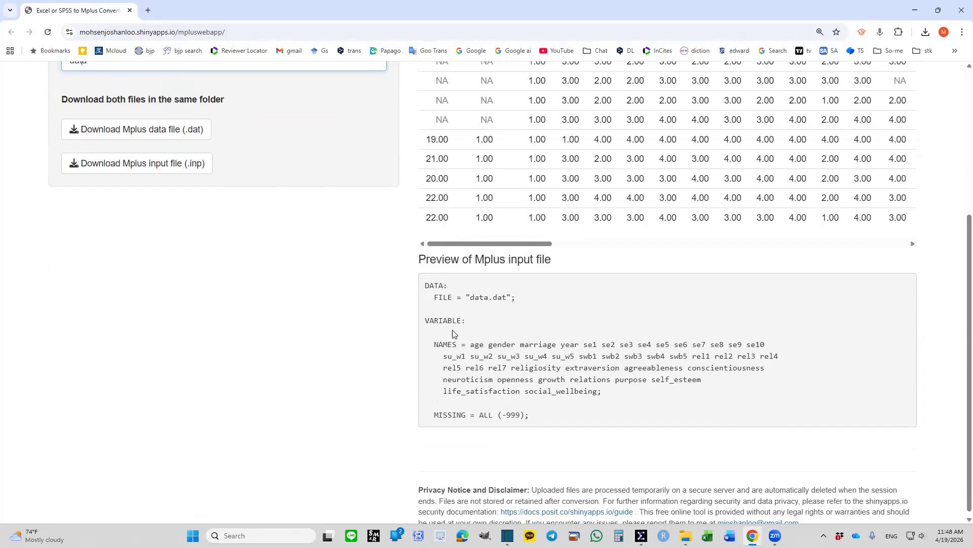
scroll(959, 335, "up", 4)
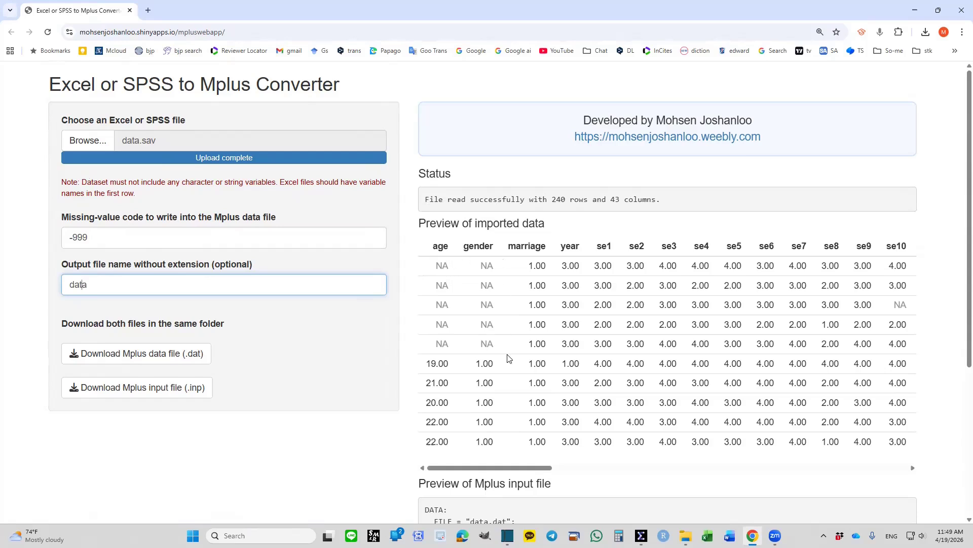
- Download the Mplus data file (.dat) and input file (.inp) into the Desktop data folder, both named data
left_click(96, 358)
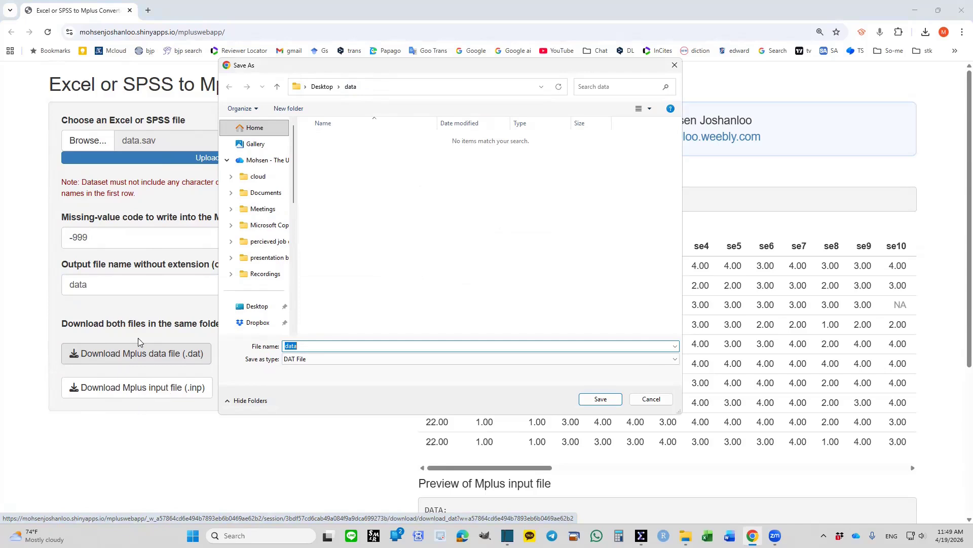
left_click(590, 400)
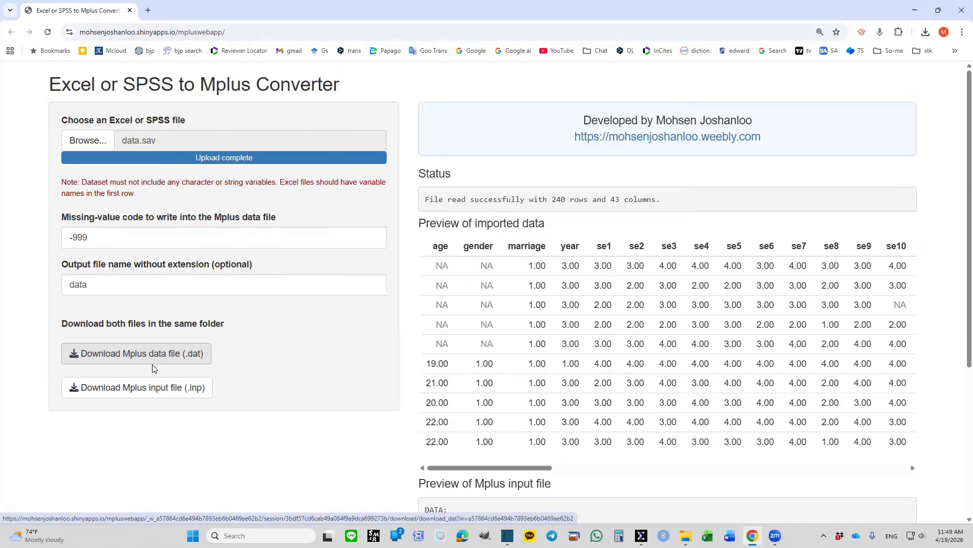
left_click(148, 393)
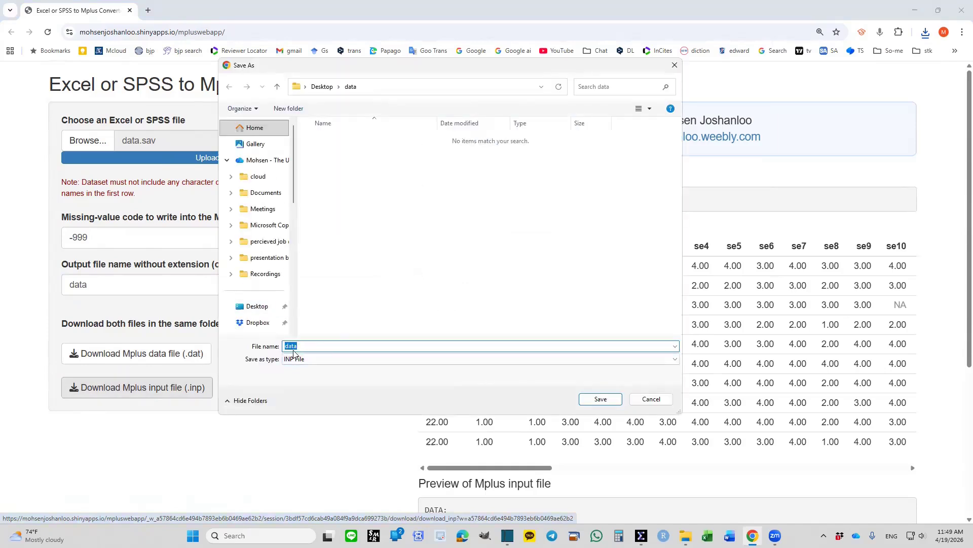
left_click(583, 399)
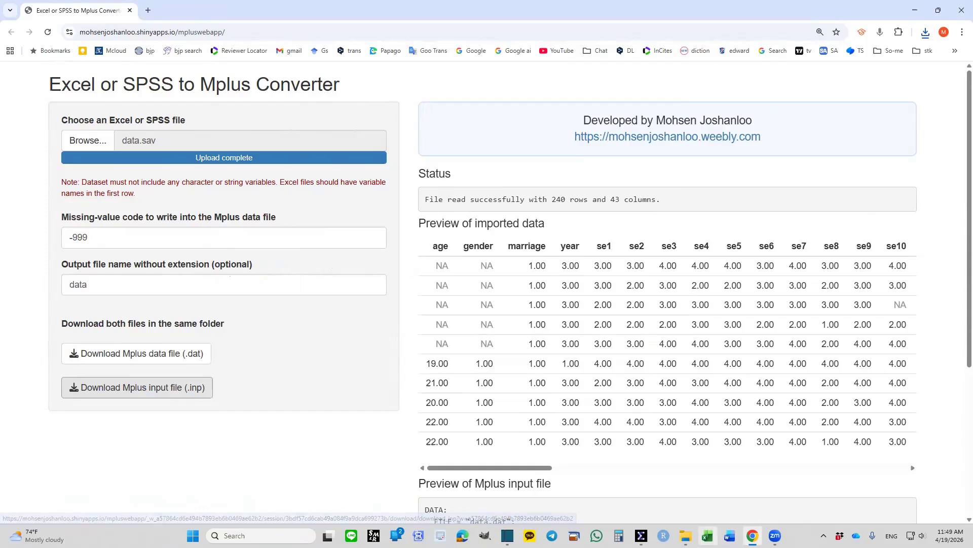
- Open the downloaded INP file from the data folder in Mplus and review its FILE and MISSING statements
left_click(686, 535)
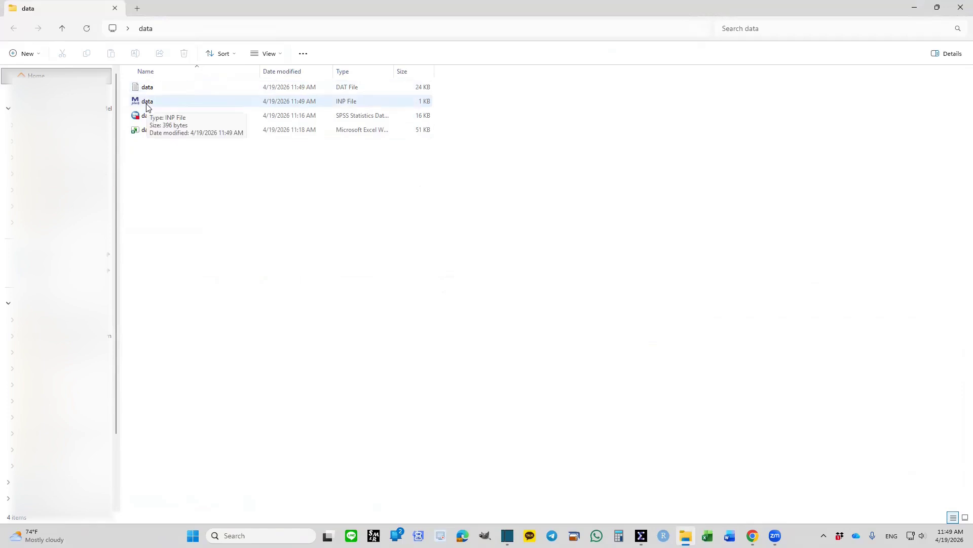
double_click(147, 101)
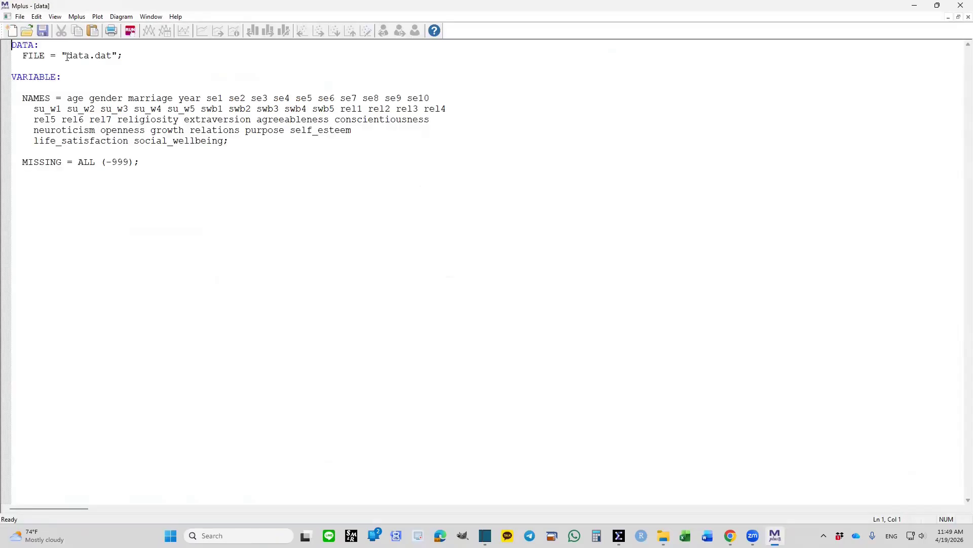
left_click_drag(24, 57, 126, 53)
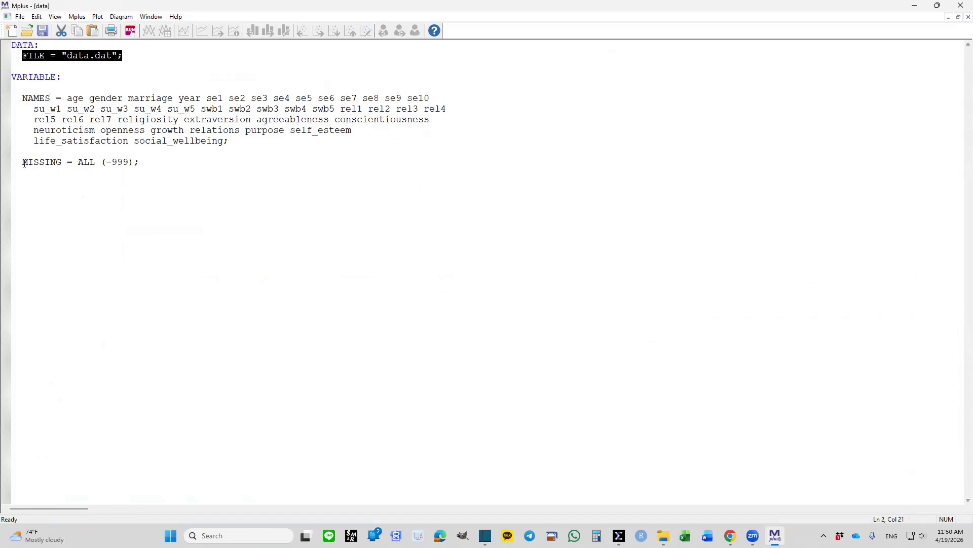
left_click_drag(20, 160, 139, 163)
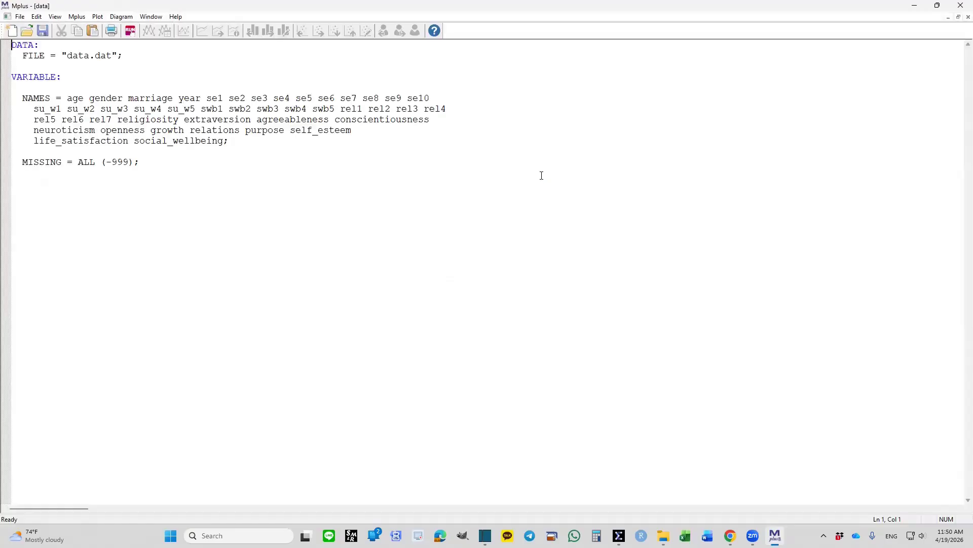
- Run the Mplus input file and examine the univariate higher-order moment descriptive statistics in the output before closing Mplus
left_click(131, 31)
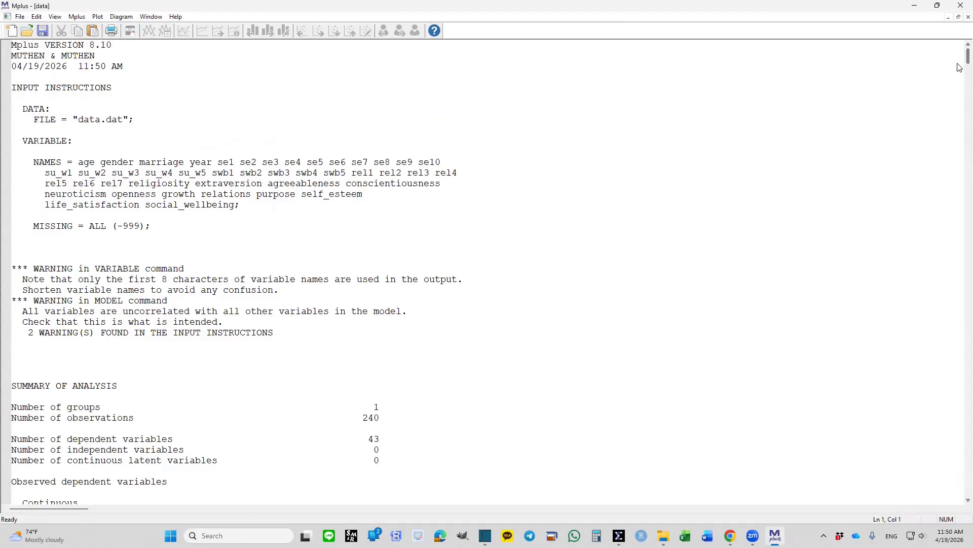
left_click_drag(967, 59, 957, 174)
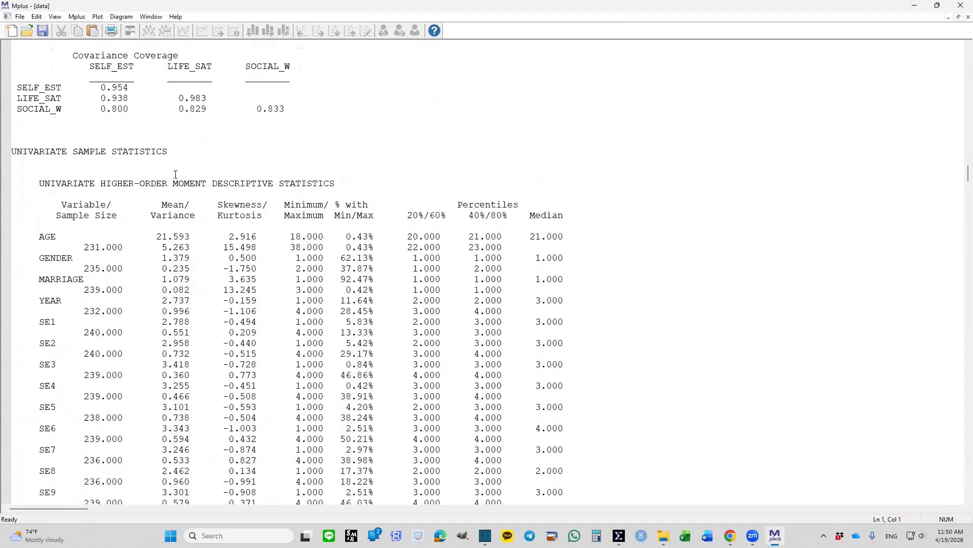
left_click_drag(56, 185, 354, 189)
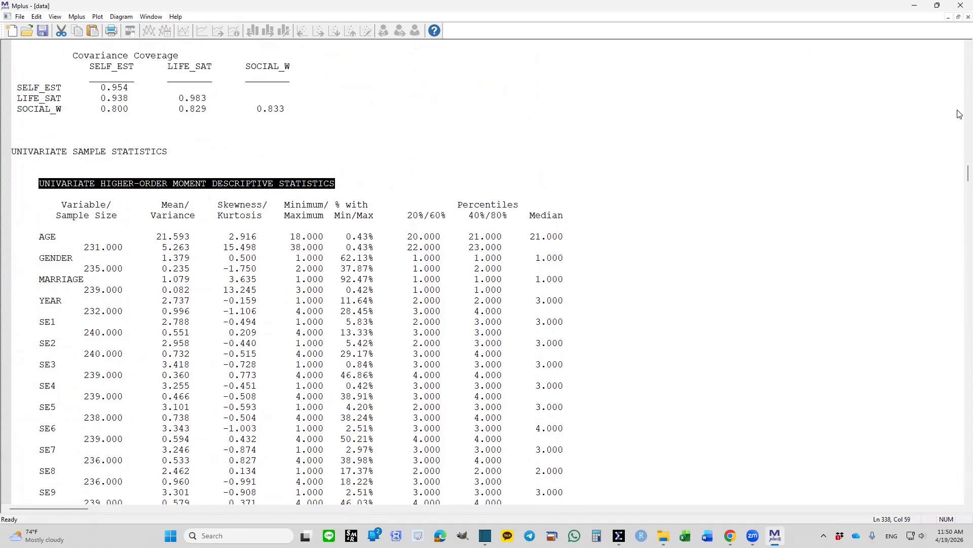
scroll(960, 198, "down", 12)
scroll(960, 198, "down", 10)
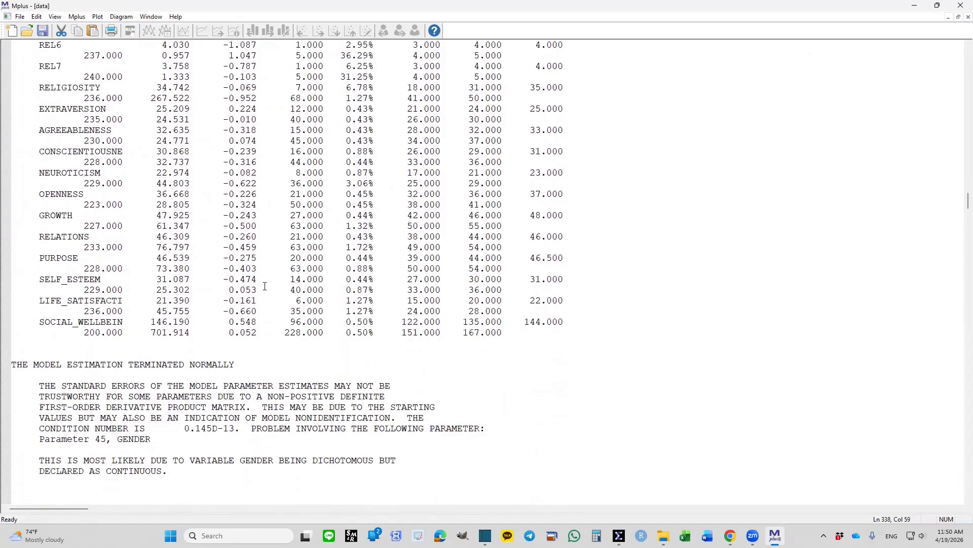
left_click(961, 5)
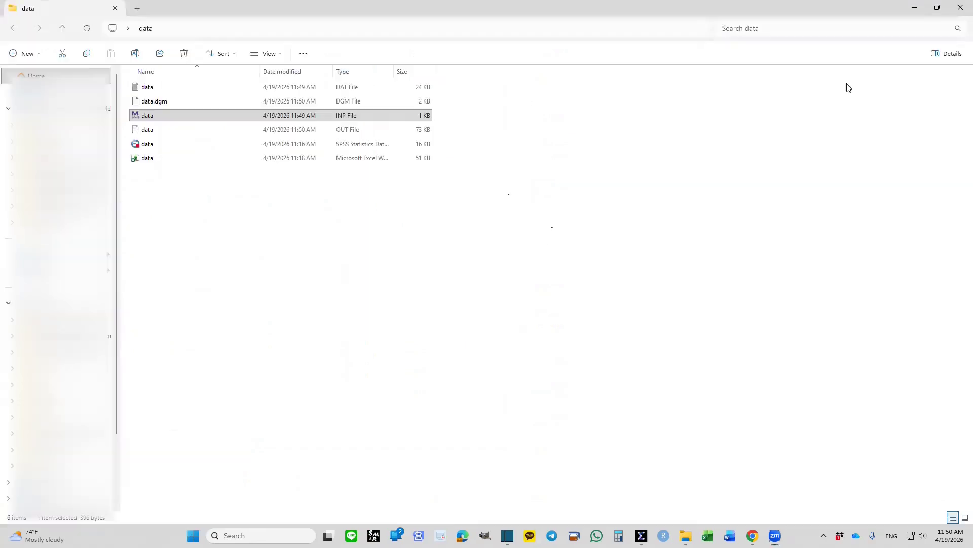
- Open the Excel workbook data from the data folder and examine the #NULL! and blank missing-value cells in age, gender, se7, su_w4 and se10
double_click(153, 163)
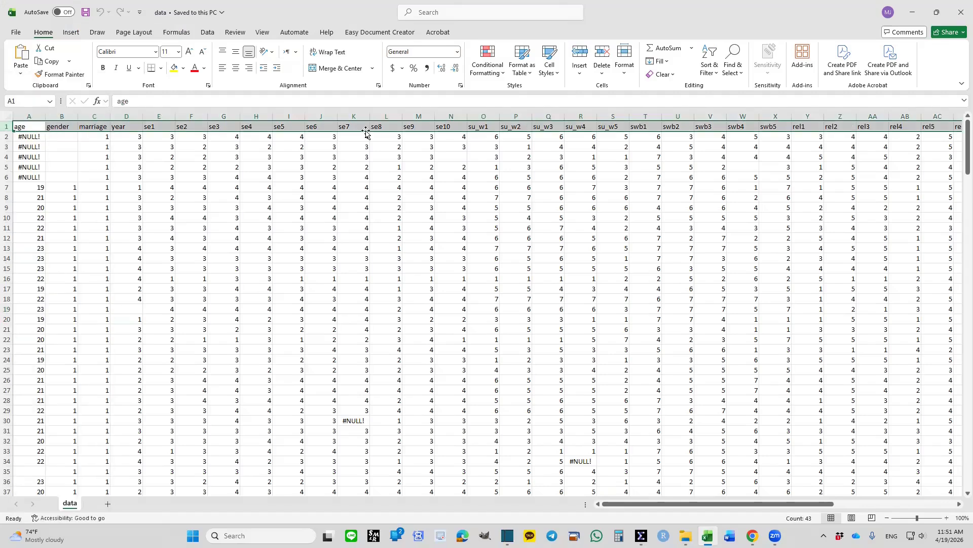
left_click(66, 150)
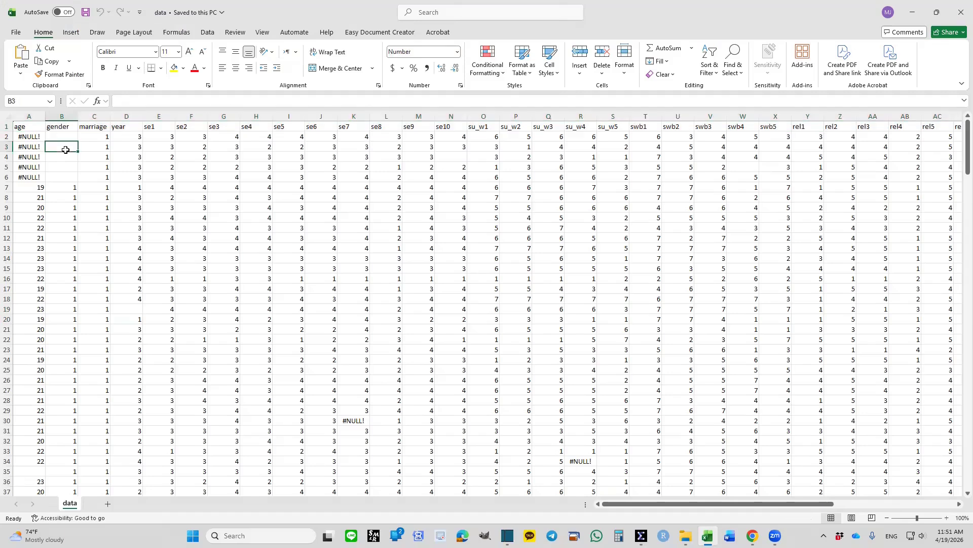
left_click_drag(32, 139, 31, 176)
left_click_drag(62, 136, 54, 171)
left_click_drag(22, 137, 26, 177)
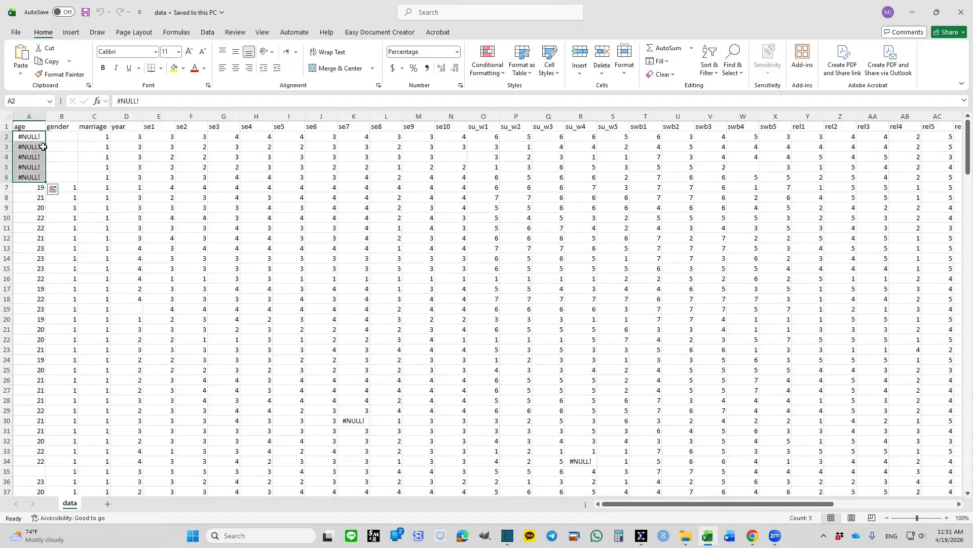
left_click_drag(31, 138, 32, 178)
left_click_drag(61, 137, 62, 179)
left_click(350, 420)
left_click(578, 461)
left_click(451, 158)
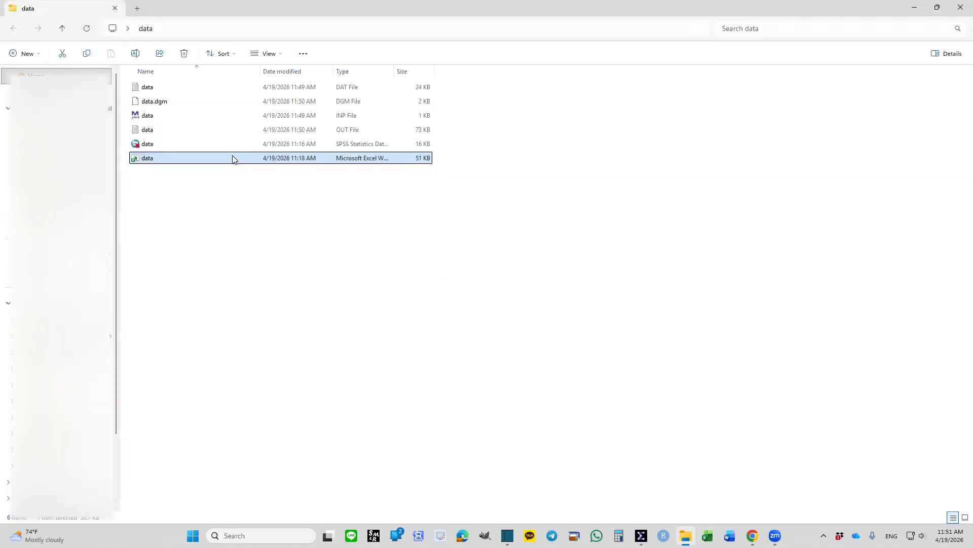
- Switch to the web converter in Chrome and upload the Excel file data.xlsx from the data folder
left_click(753, 535)
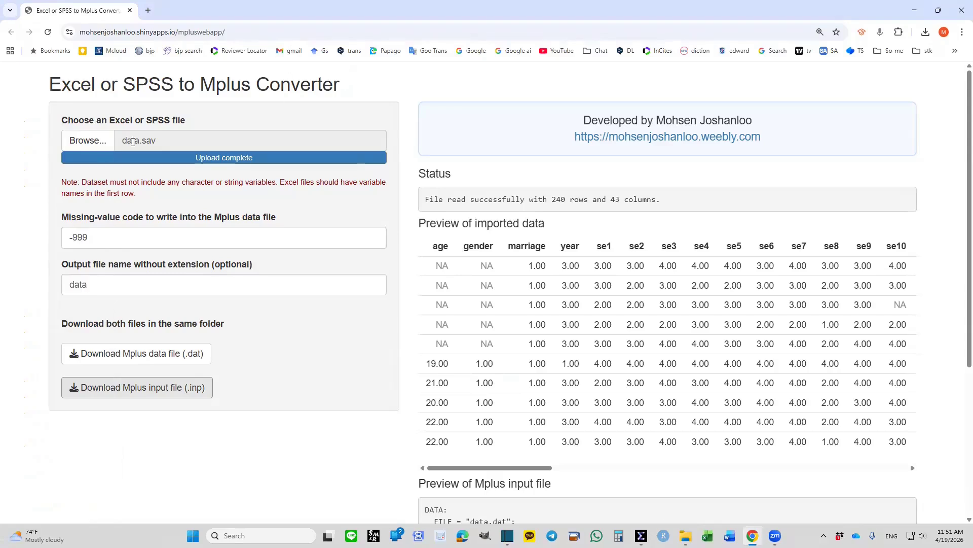
left_click(87, 140)
double_click(324, 155)
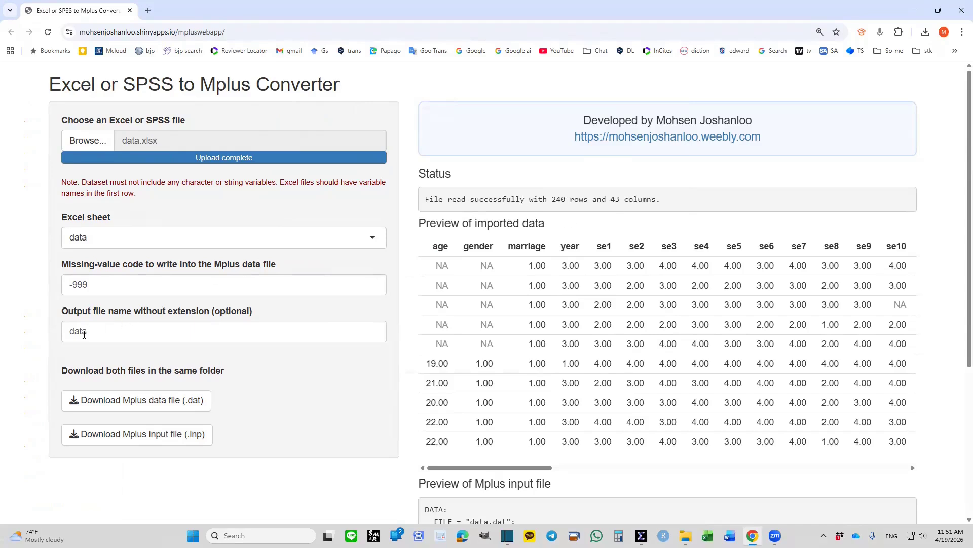
- Set the output file name to data2 and download the Mplus data file (.dat) and input file (.inp) into the Desktop data folder
left_click(103, 333)
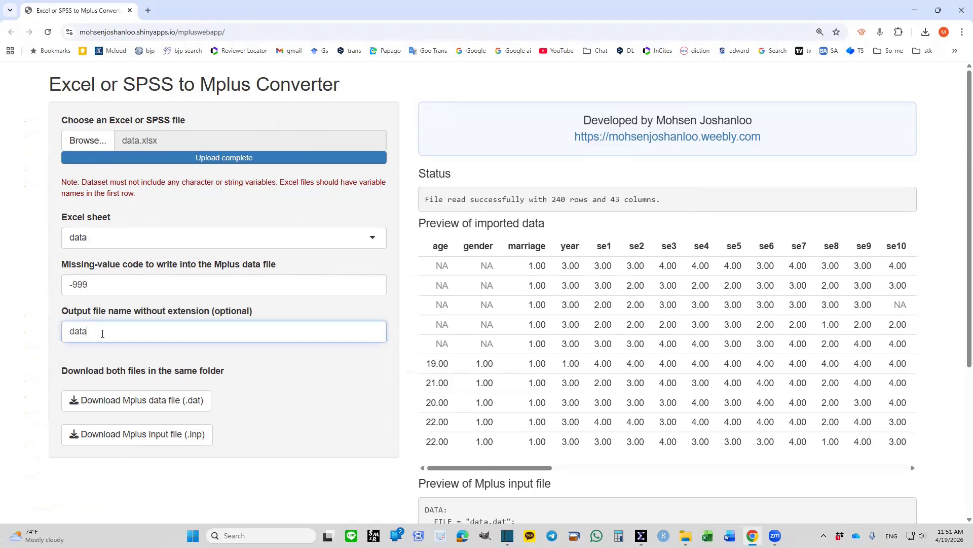
type("2")
left_click(112, 400)
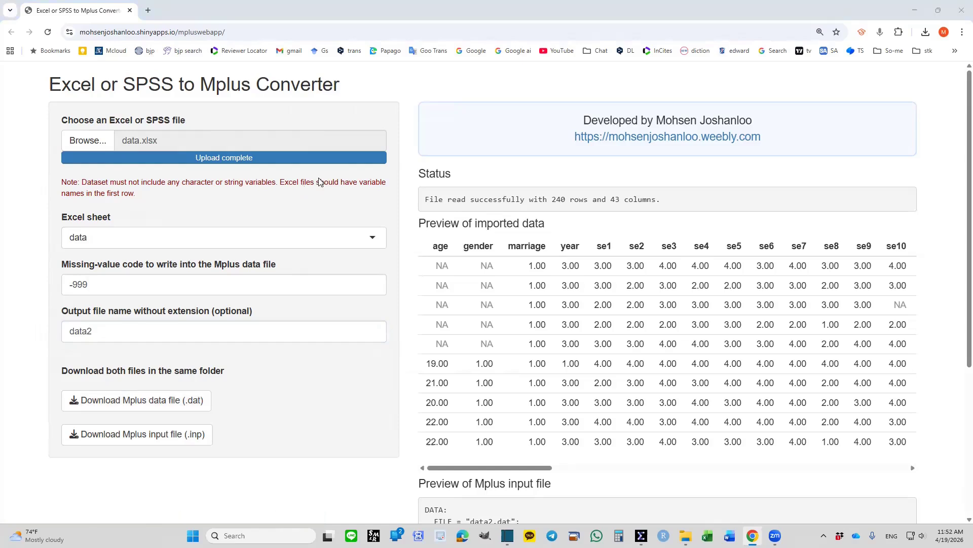
left_click(609, 396)
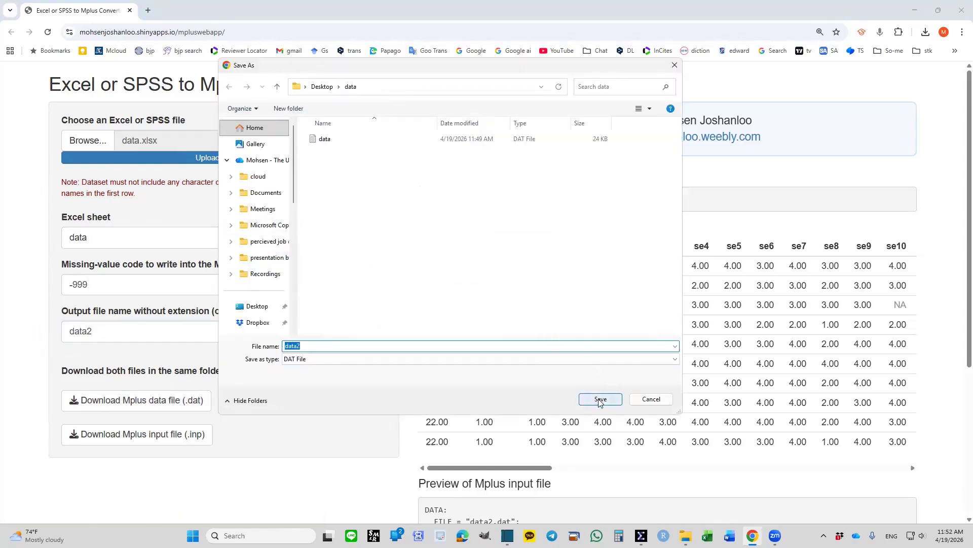
left_click(121, 443)
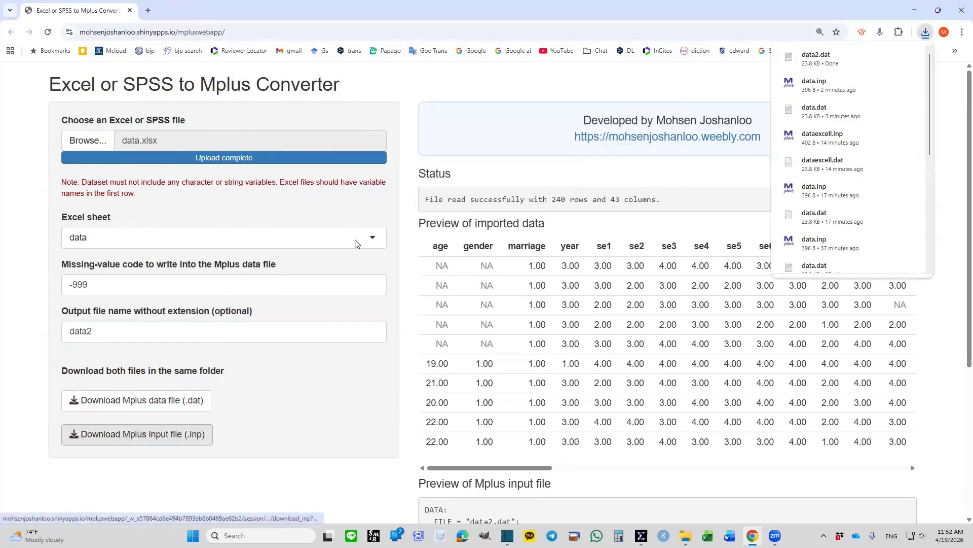
left_click(612, 401)
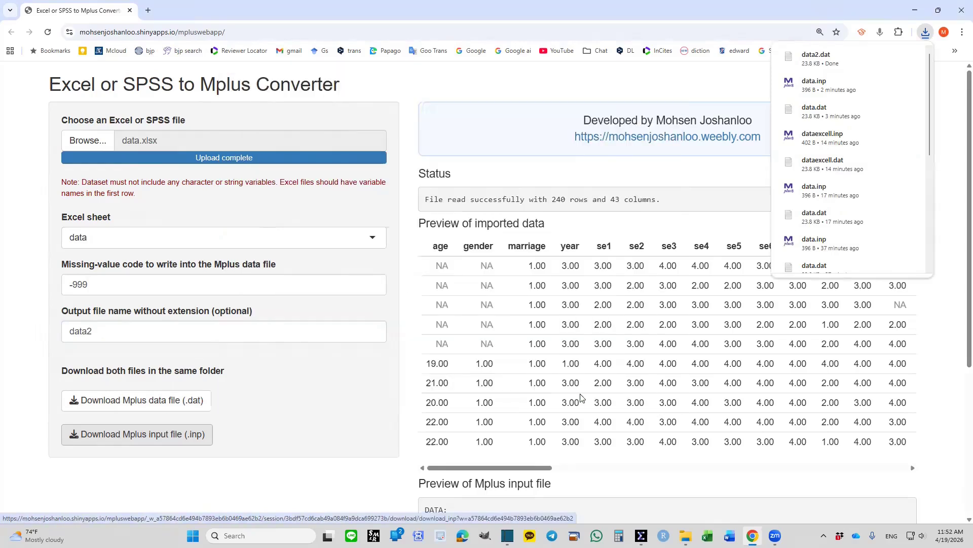
- Open the data2 INP file from the data folder in Mplus and check the data file name in its FILE statement
left_click(686, 535)
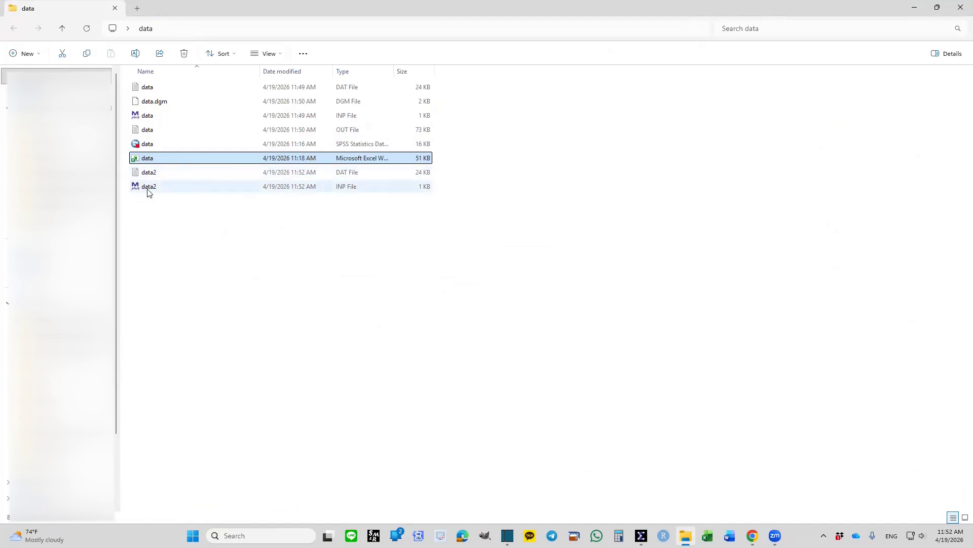
double_click(167, 187)
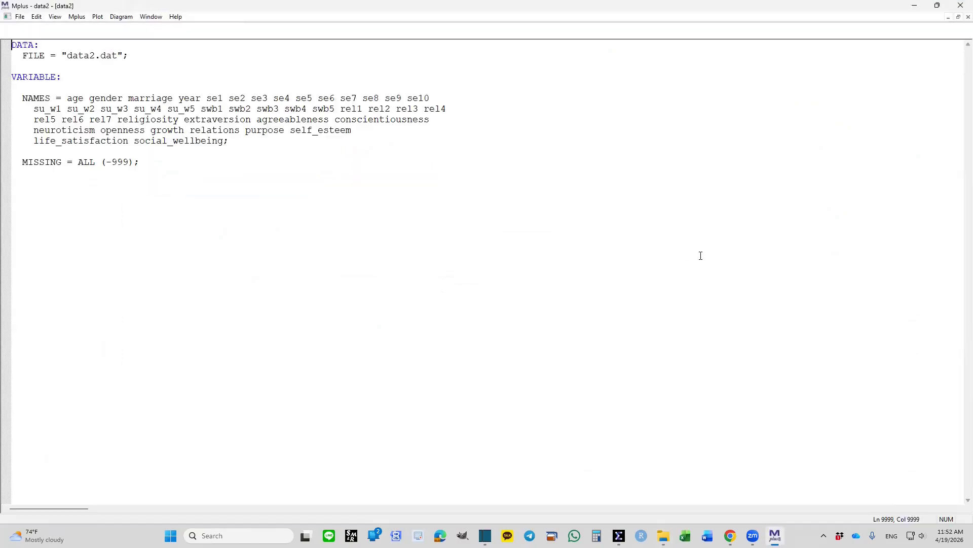
key("shift+Right")
key("shift+Right")
key("shift+Right")
key("shift+Right")
key("shift+Right")
key("shift+Right")
key("shift+Right")
key("shift+Right")
key("shift+Right")
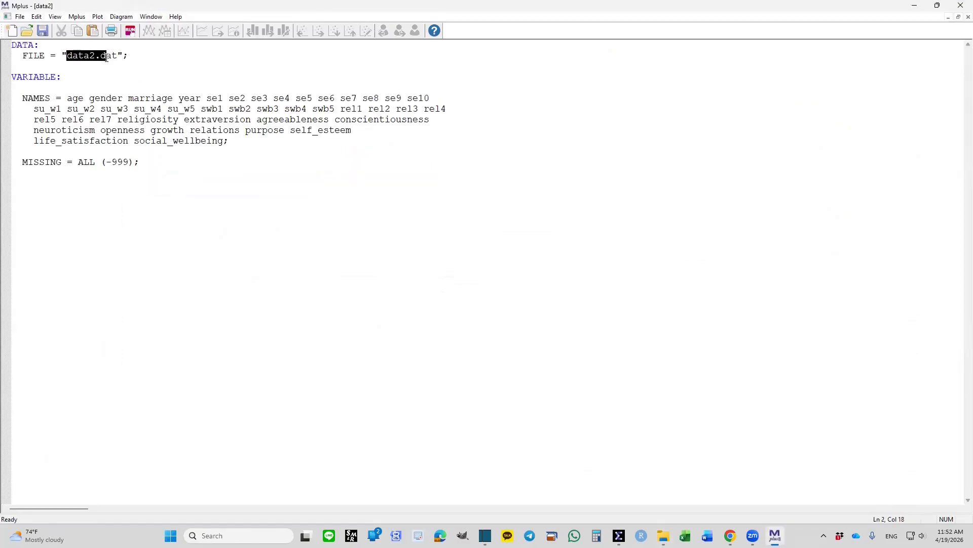